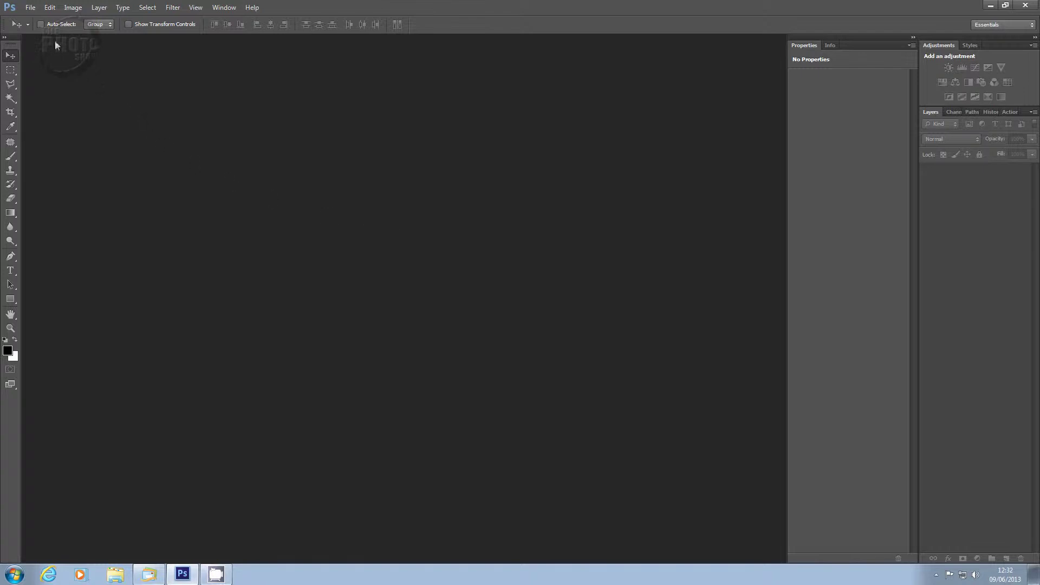
- Open the fox photo DSCF0011.JPG from the Nov2012 folder via File > Open
left_click(31, 7)
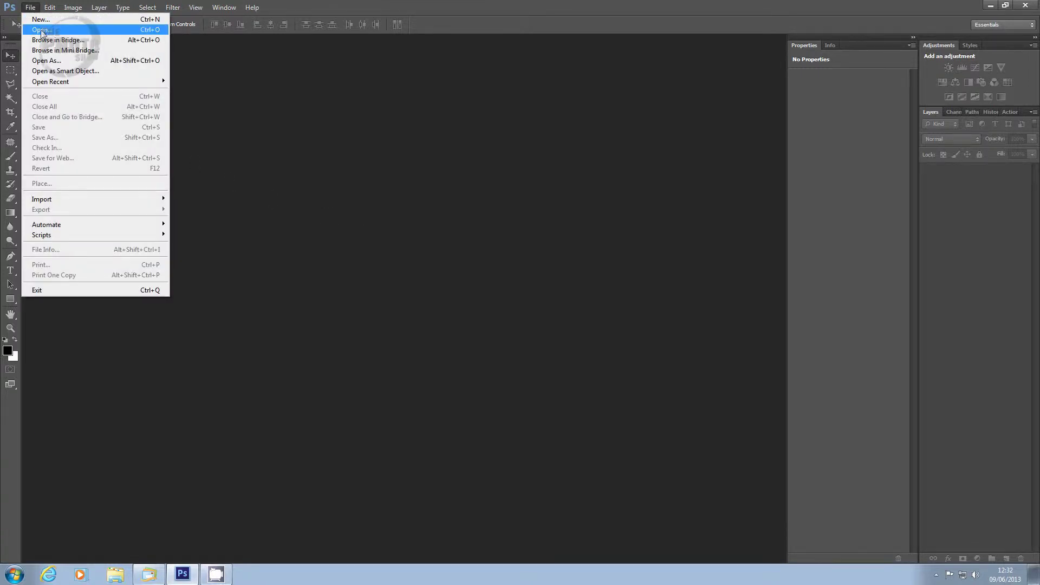
left_click(43, 31)
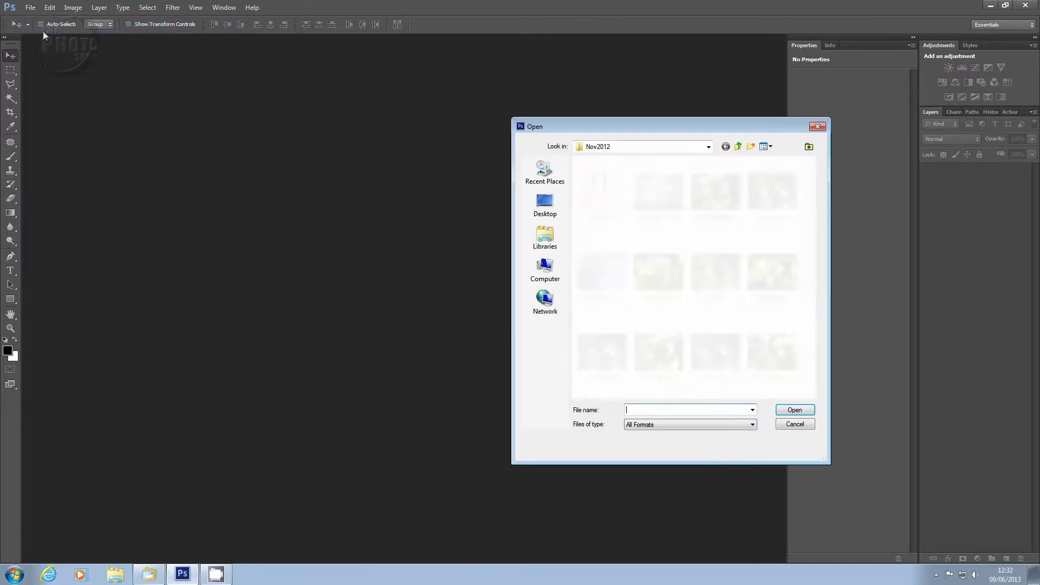
left_click_drag(657, 126, 629, 122)
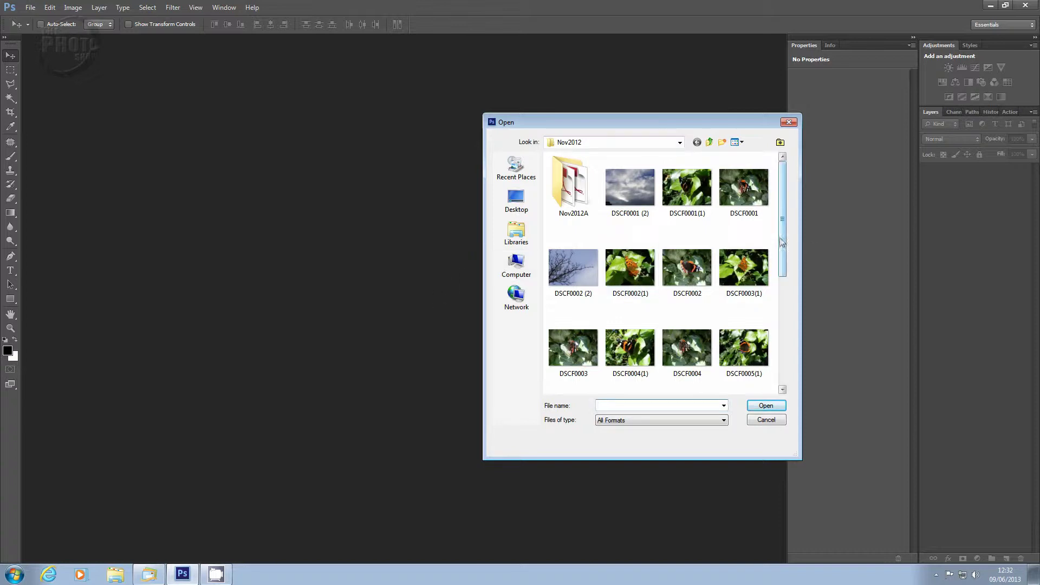
left_click_drag(783, 233, 792, 349)
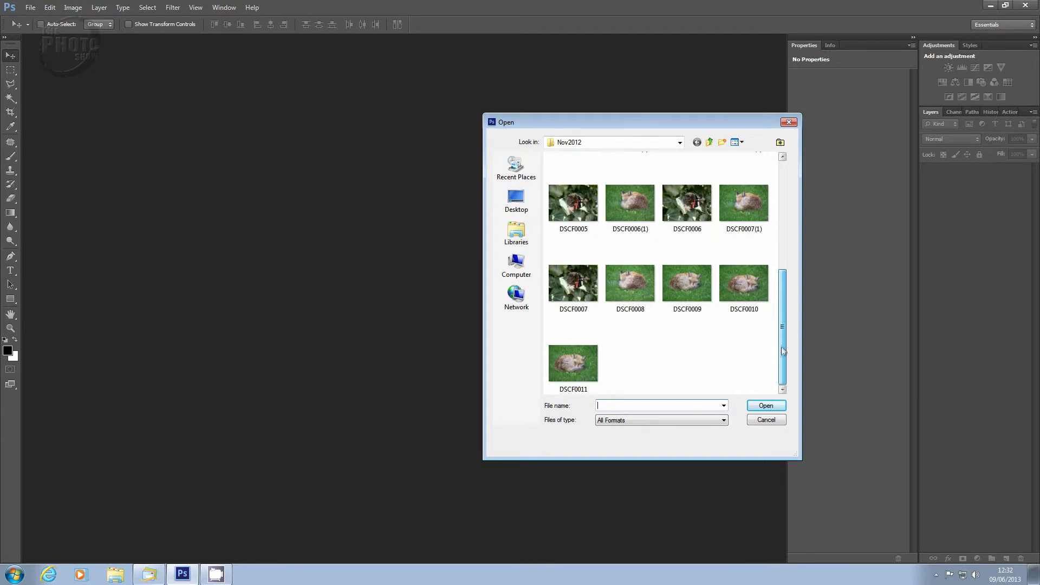
left_click(567, 368)
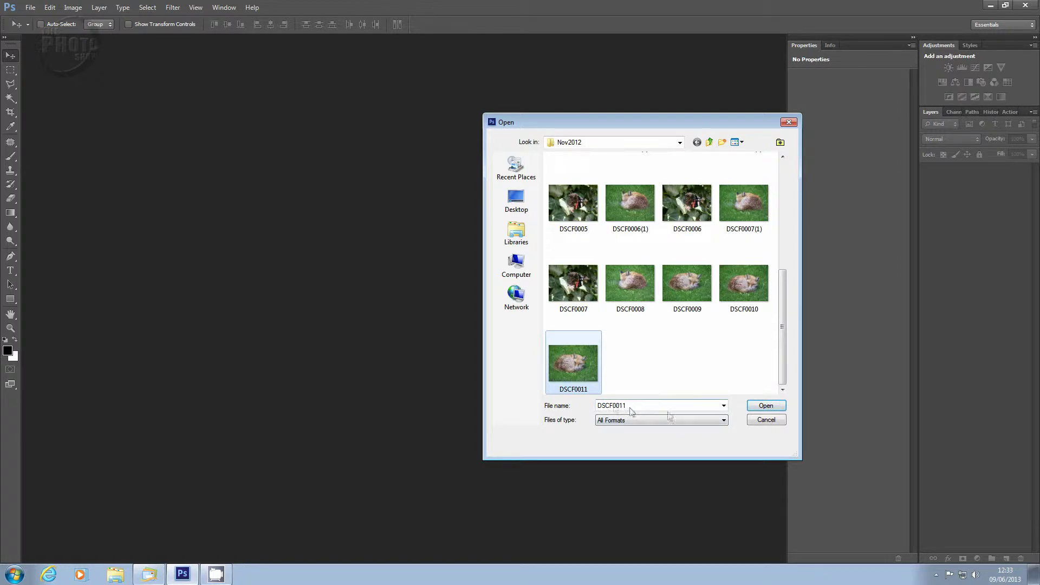
left_click(765, 408)
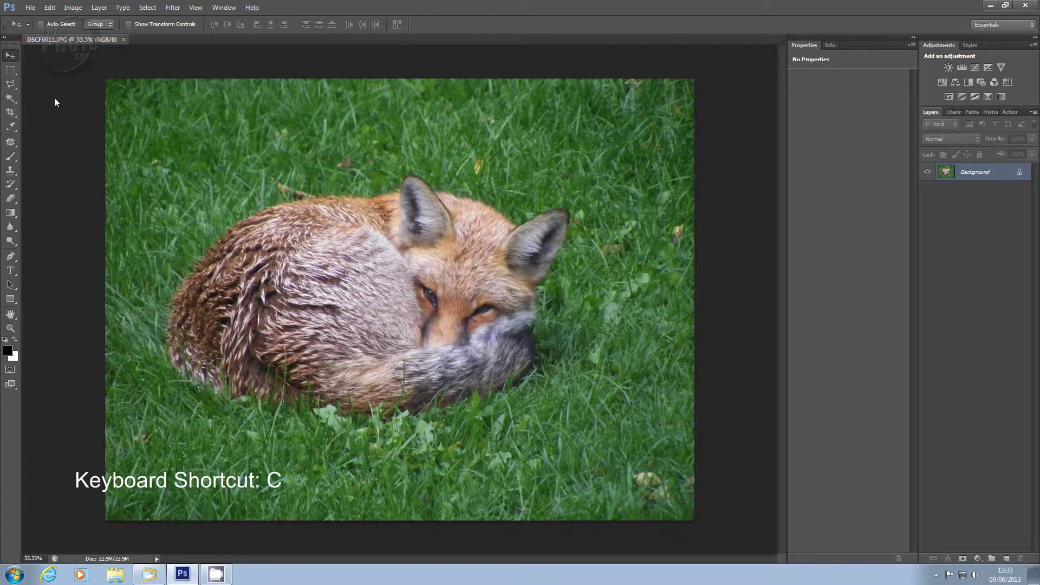
- Switch to the Crop tool and keep the 10 in × 8 in crop ratio
key("c")
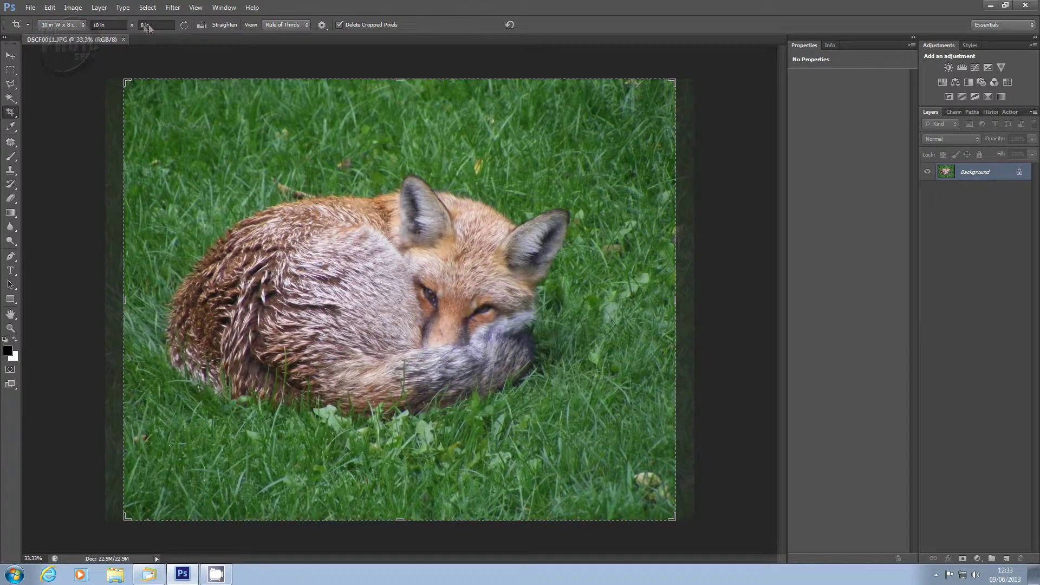
left_click(29, 24)
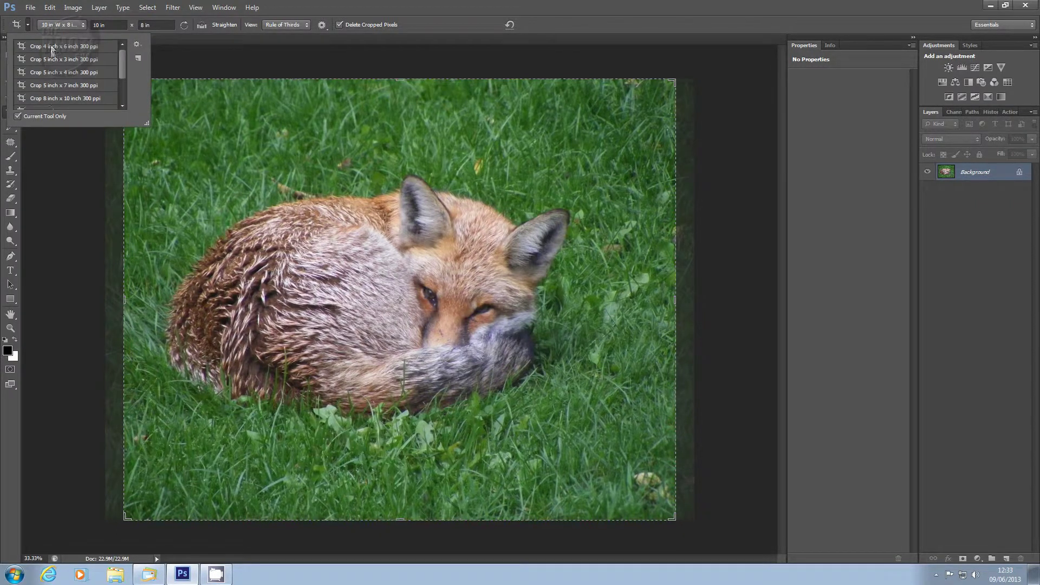
left_click(63, 157)
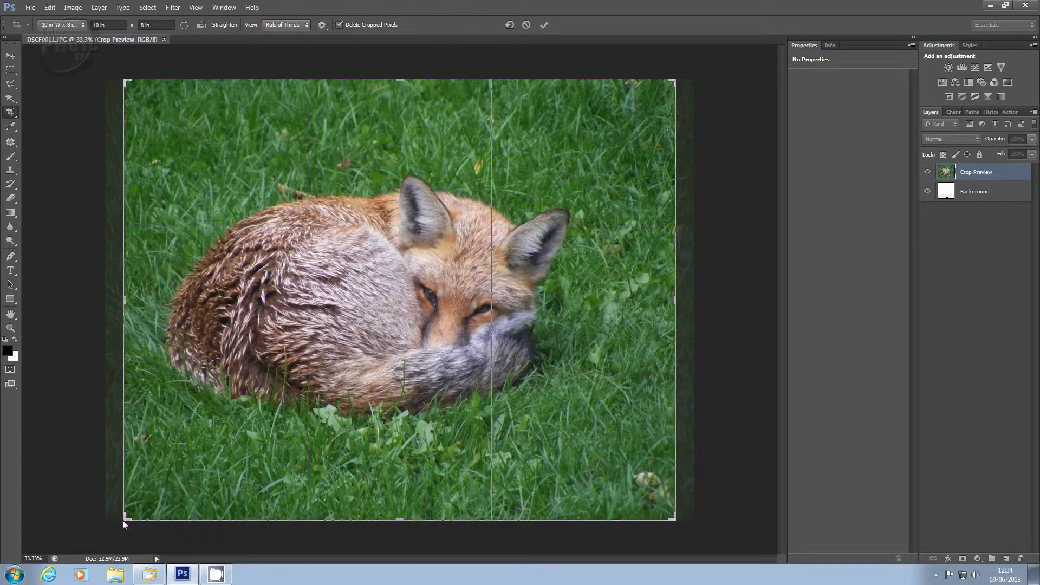
- Fit the 10 × 8 crop box around the curled-up fox and commit the crop
left_click_drag(123, 518, 205, 439)
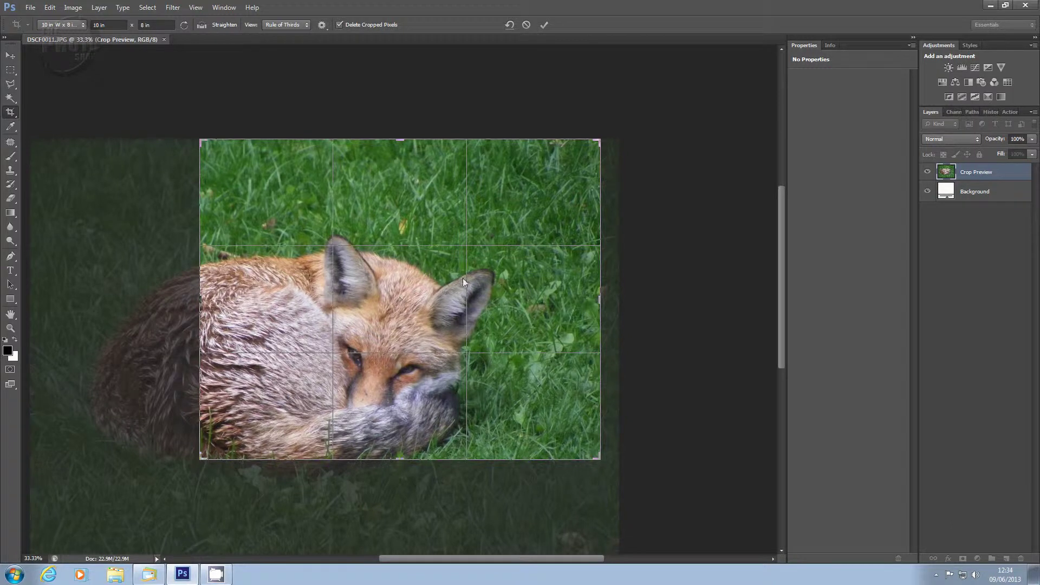
left_click_drag(438, 276, 535, 214)
left_click_drag(199, 457, 188, 468)
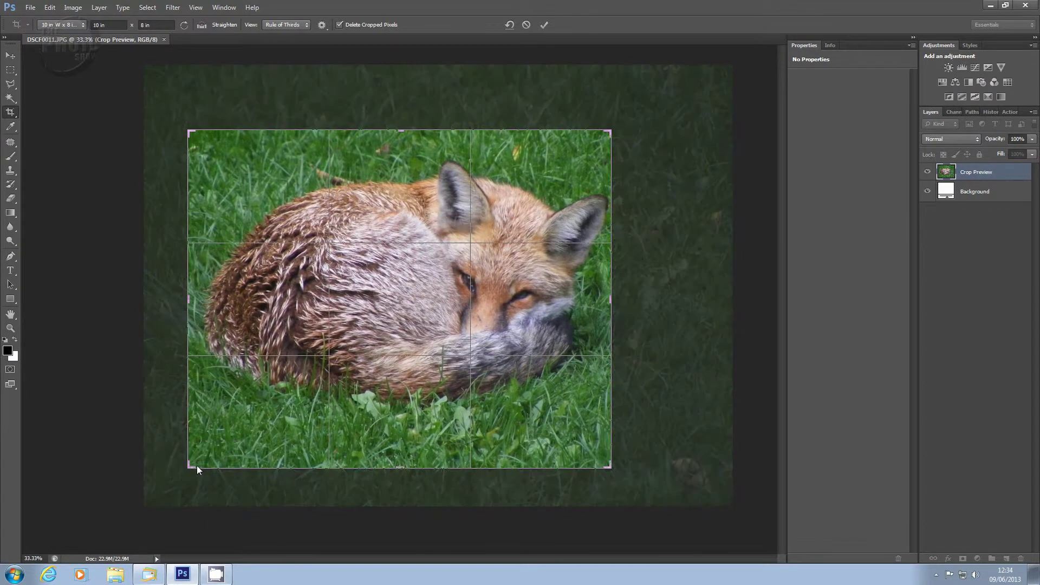
left_click_drag(405, 340, 401, 347)
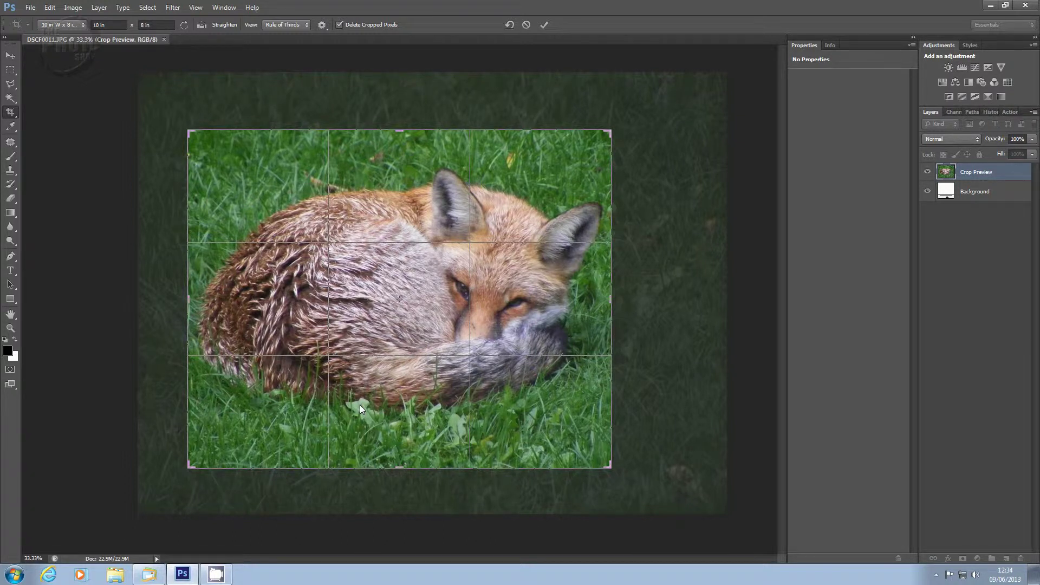
key("Return")
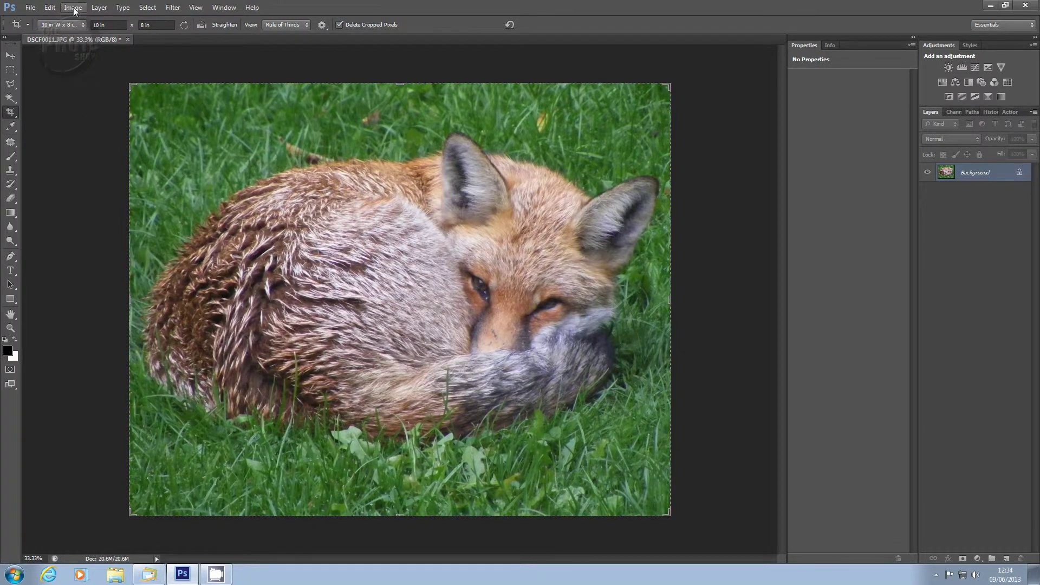
left_click(74, 10)
mouse_move(90, 36)
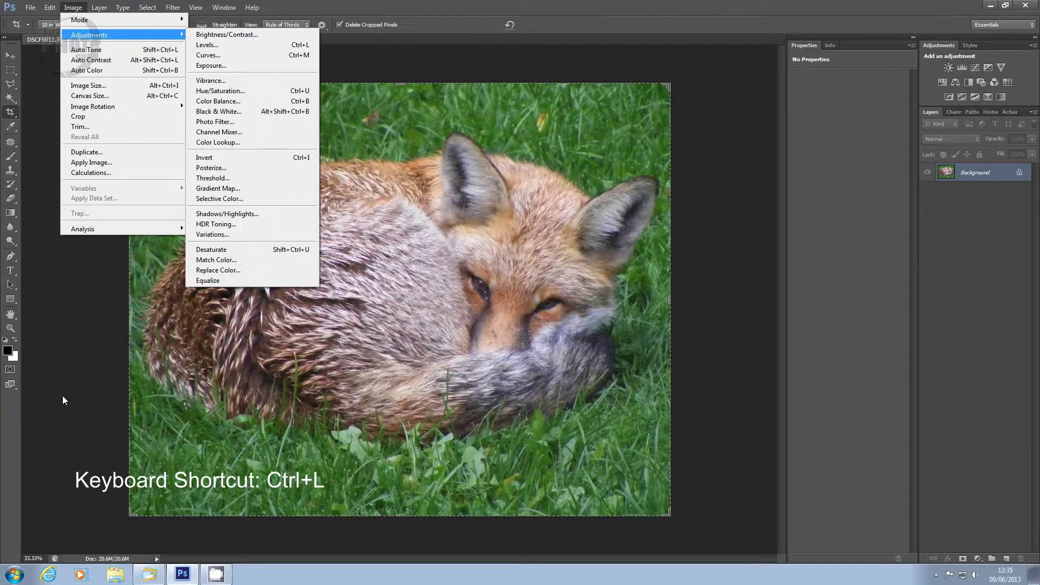
left_click(69, 378)
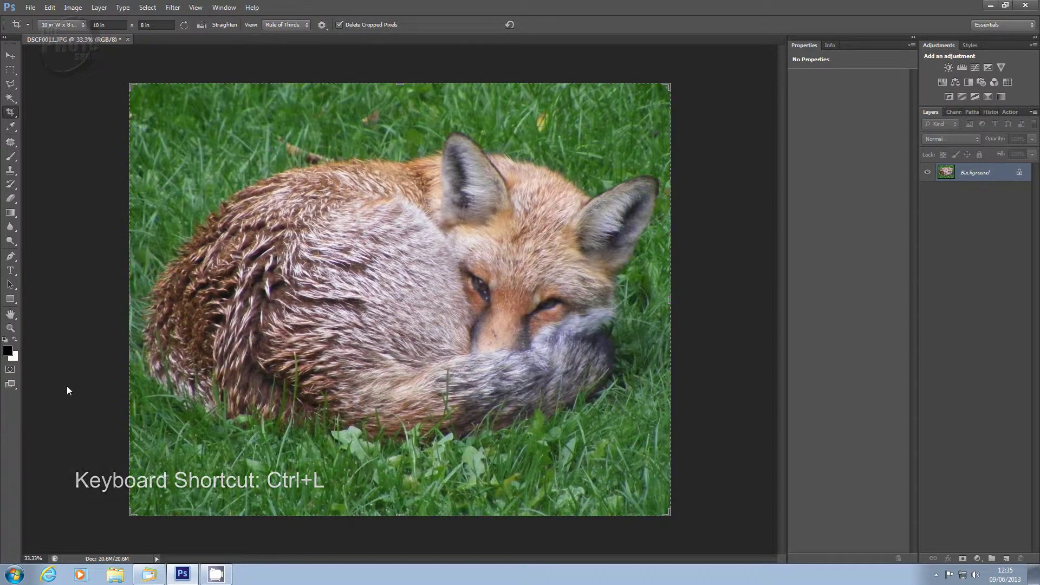
- In Levels, set the black input to 35 and the white input to 230
key("ctrl+l")
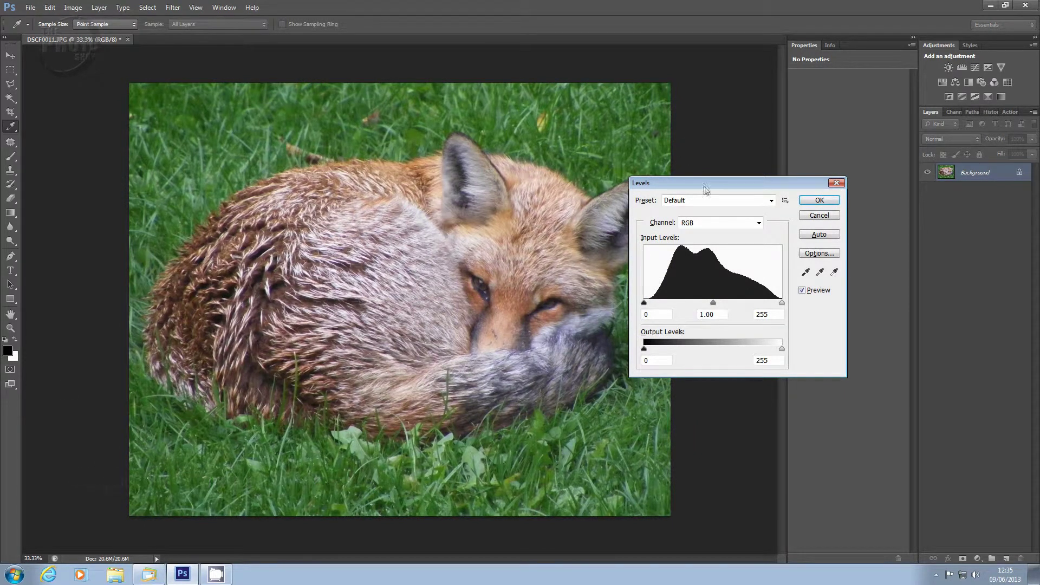
mouse_move(714, 188)
left_mouse_down()
mouse_move(701, 190)
mouse_move(720, 204)
left_mouse_up()
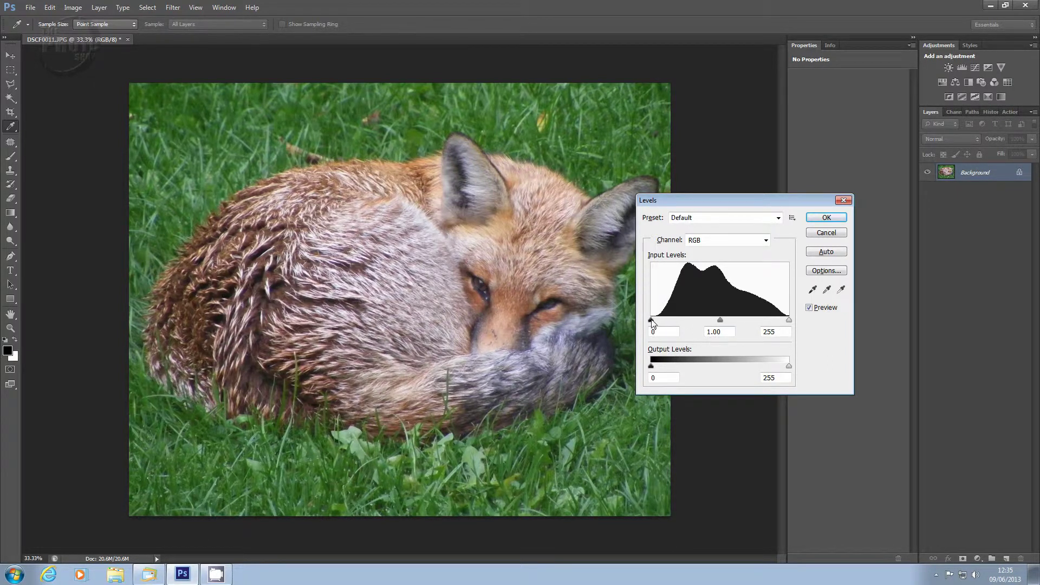
left_click_drag(651, 322, 688, 326)
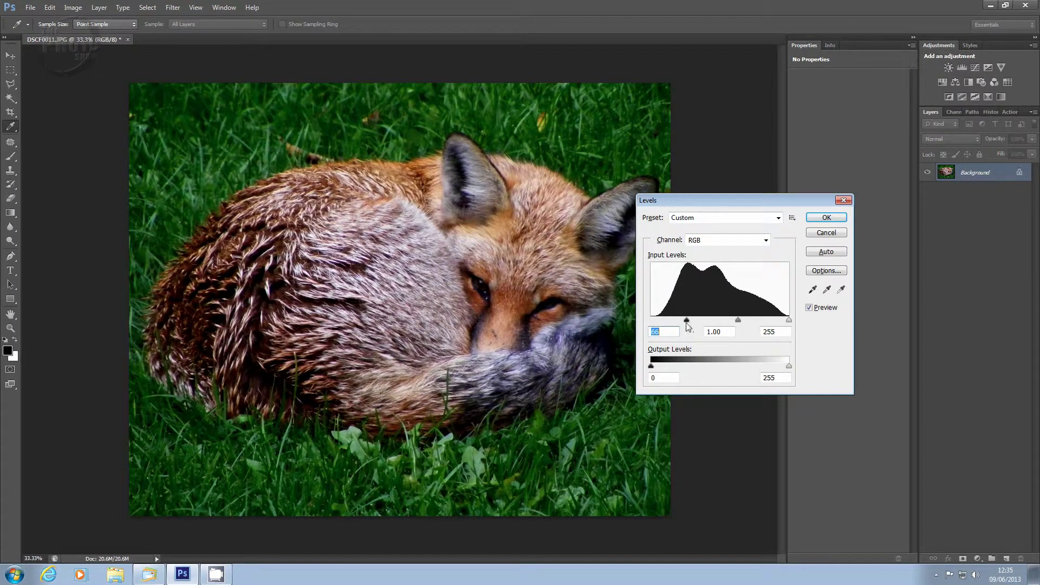
left_click_drag(686, 324, 672, 323)
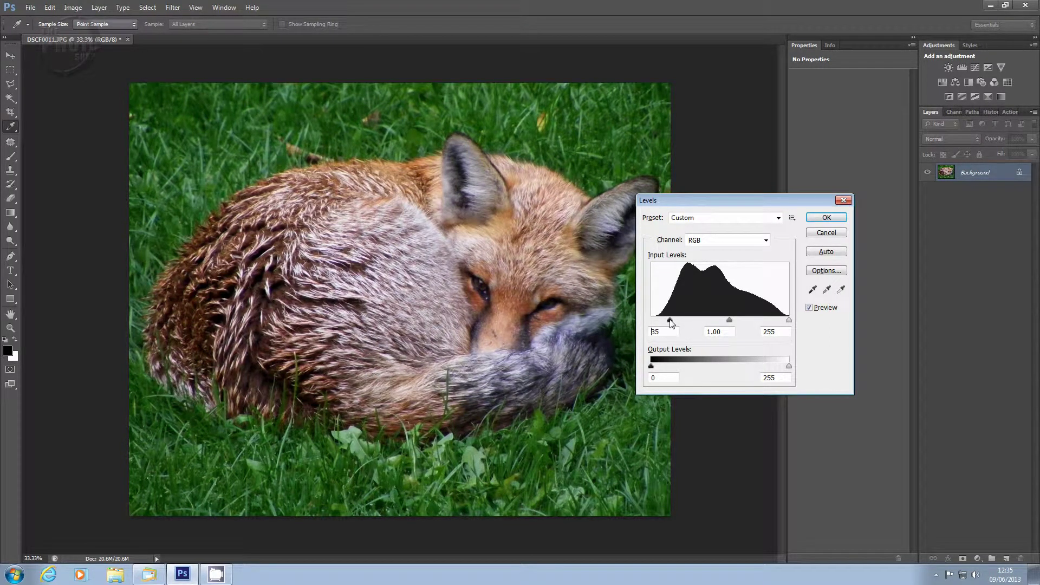
left_click_drag(670, 323, 671, 323)
left_click_drag(789, 323, 765, 323)
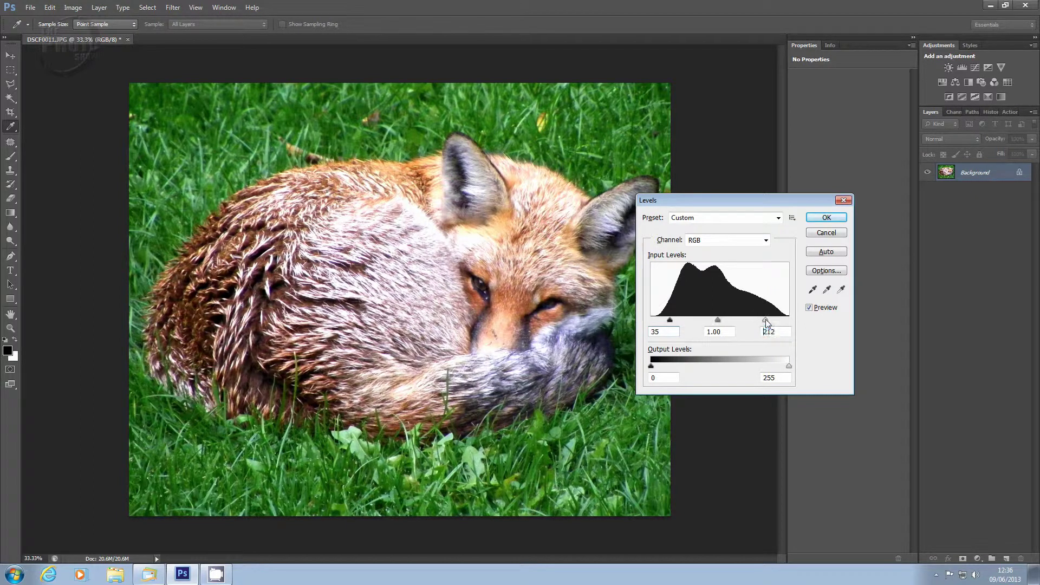
left_click_drag(765, 320, 775, 321)
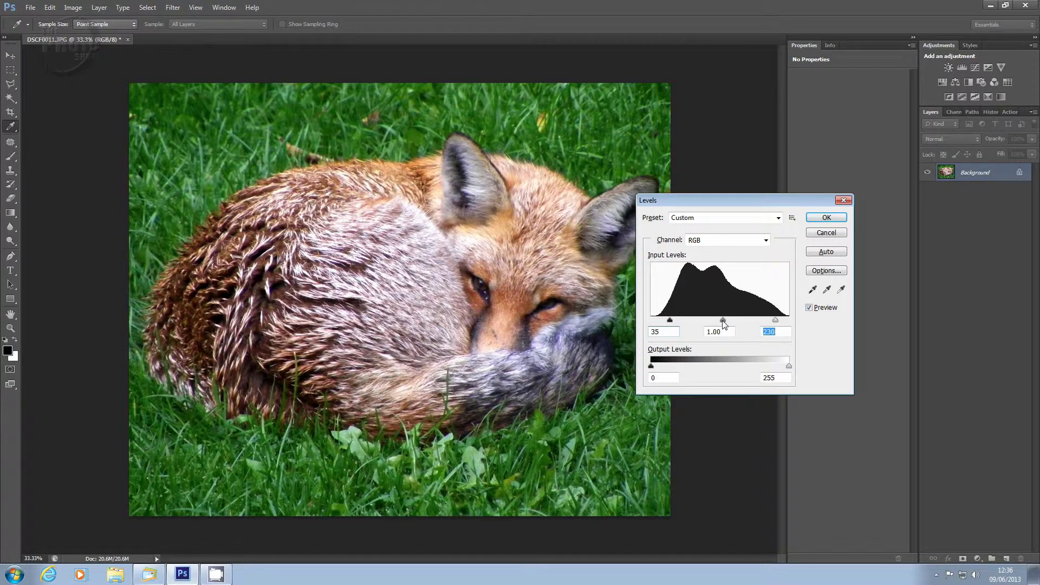
- Set the midtone gamma to 0.84 and apply Levels at 35 / 0.84 / 230
mouse_move(724, 324)
left_mouse_down()
mouse_move(702, 325)
mouse_move(742, 323)
mouse_move(727, 322)
left_mouse_up()
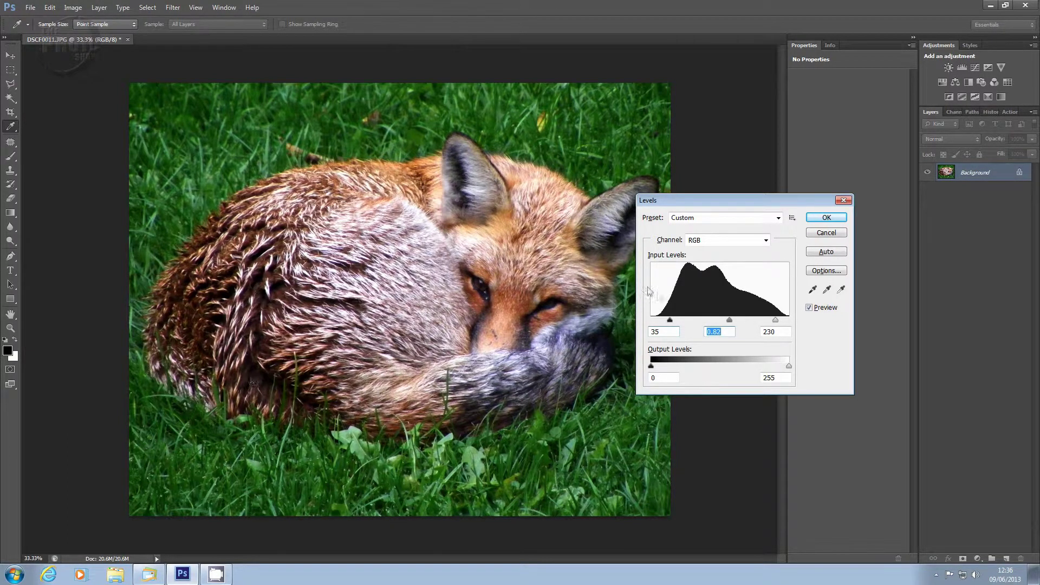
left_click_drag(730, 321, 728, 321)
left_click(729, 320)
left_click(825, 217)
key("c")
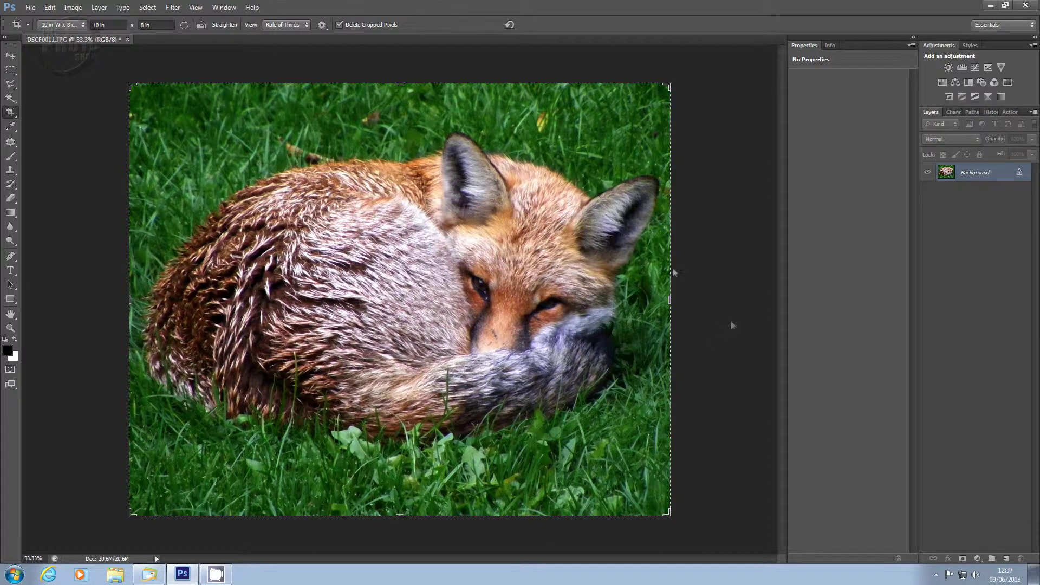
- Open Filter > Sharpen > Unsharp Mask on the fox photo
left_click(173, 10)
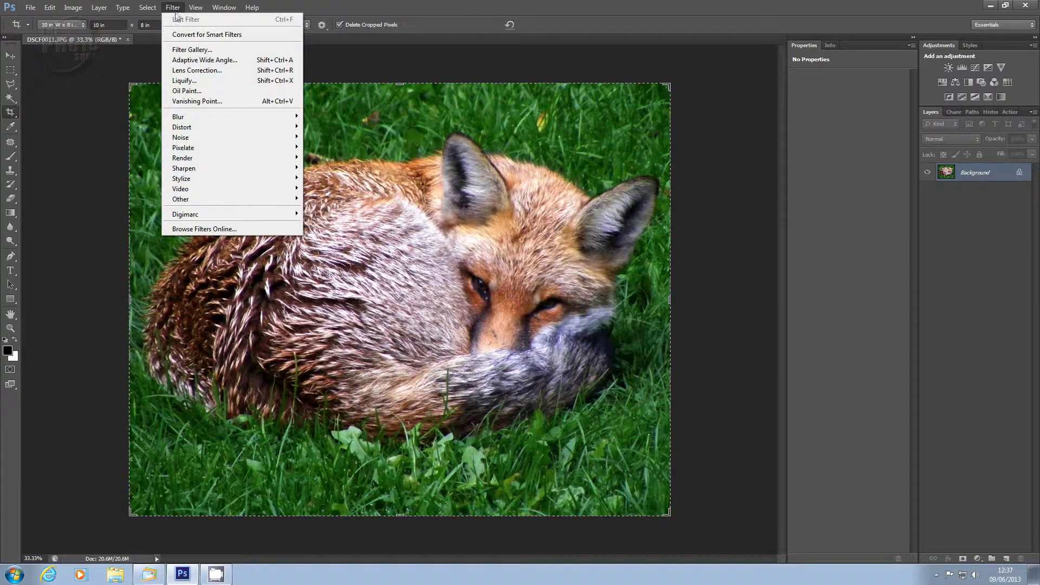
mouse_move(184, 170)
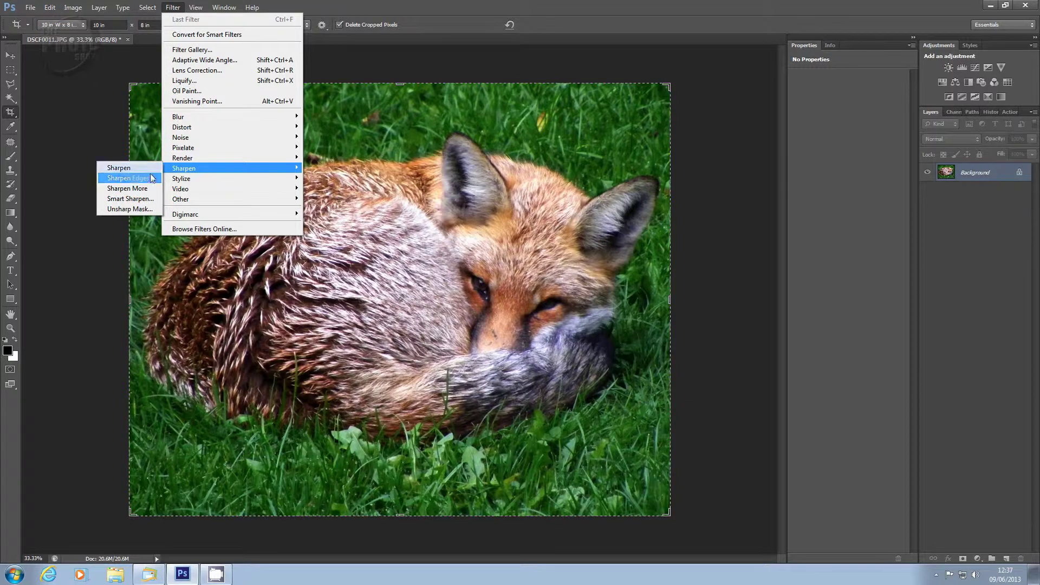
left_click(129, 212)
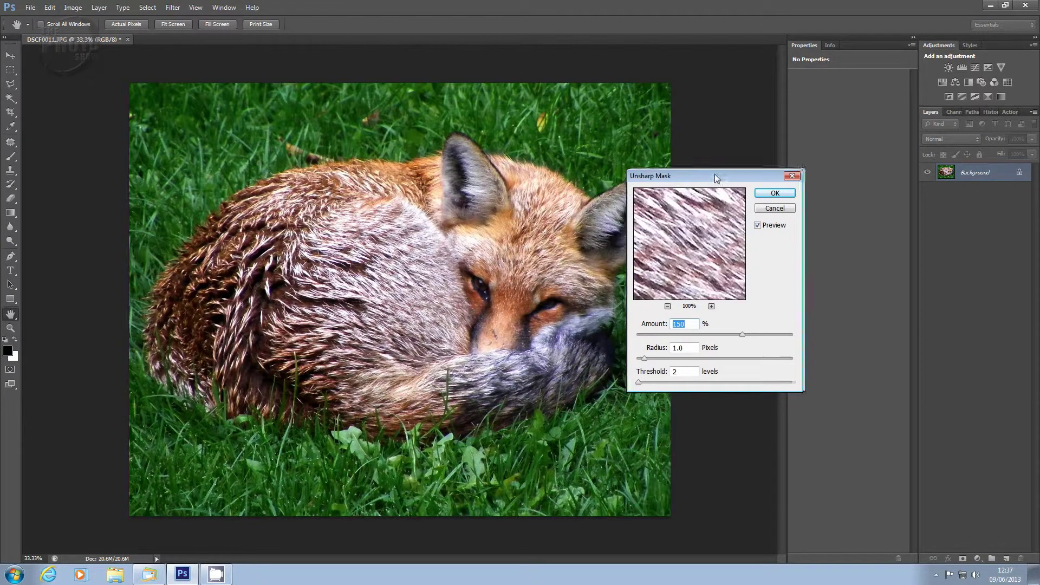
- Move the Unsharp Mask dialog aside and pan its preview to the fox's eye
left_click_drag(714, 175, 721, 189)
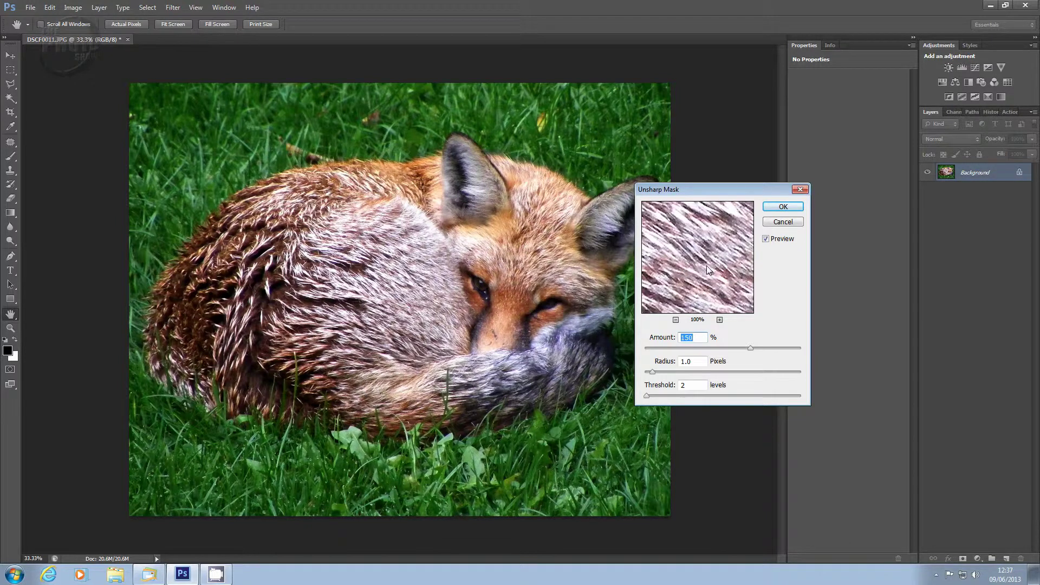
left_click_drag(707, 270, 666, 273)
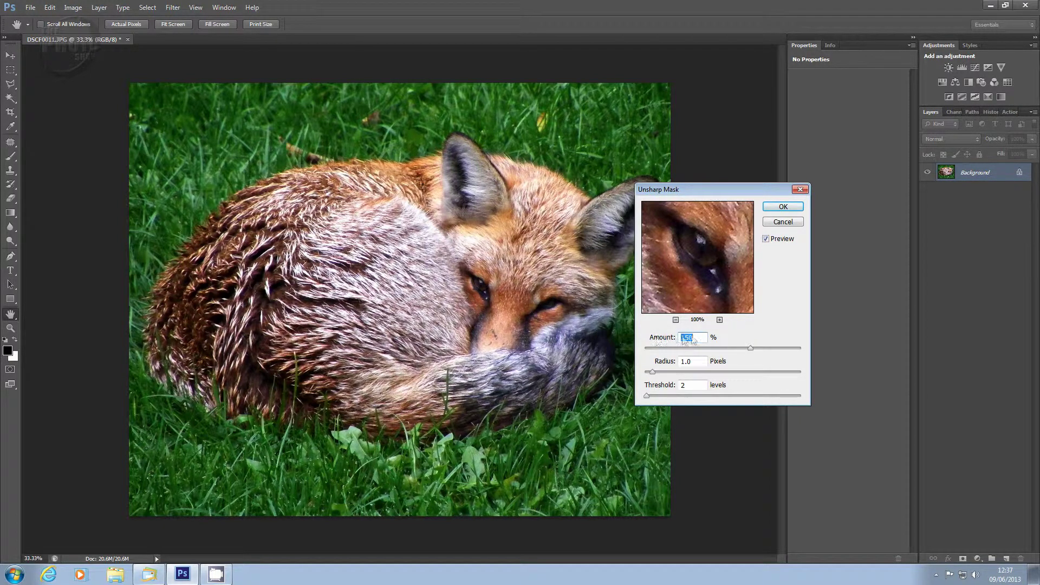
- Test several Amount values, then apply Unsharp Mask at 151%, Radius 1.0 px, Threshold 2
left_click_drag(751, 349, 642, 355)
left_click_drag(646, 351, 782, 353)
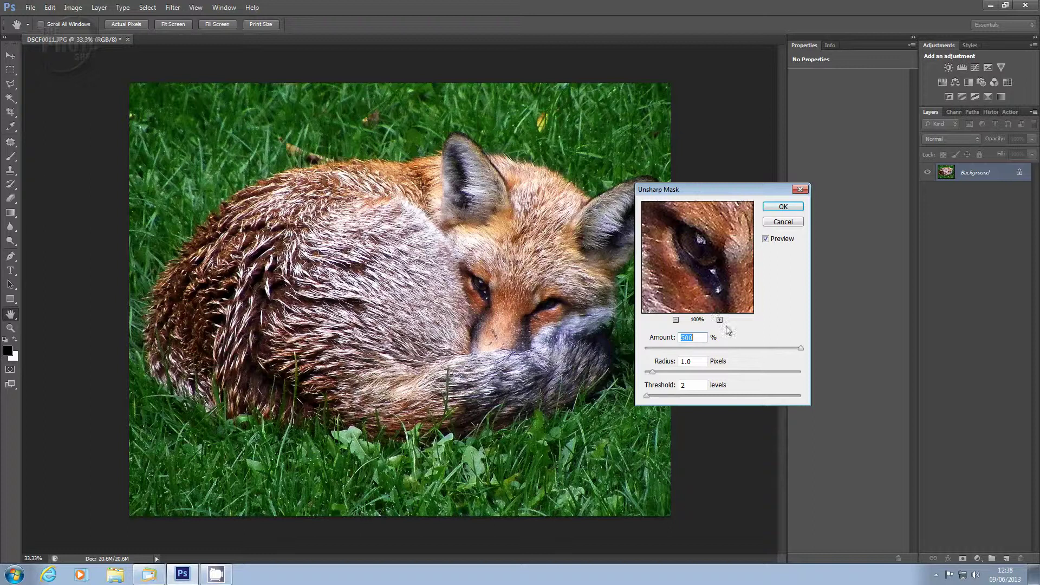
left_click_drag(801, 349, 753, 349)
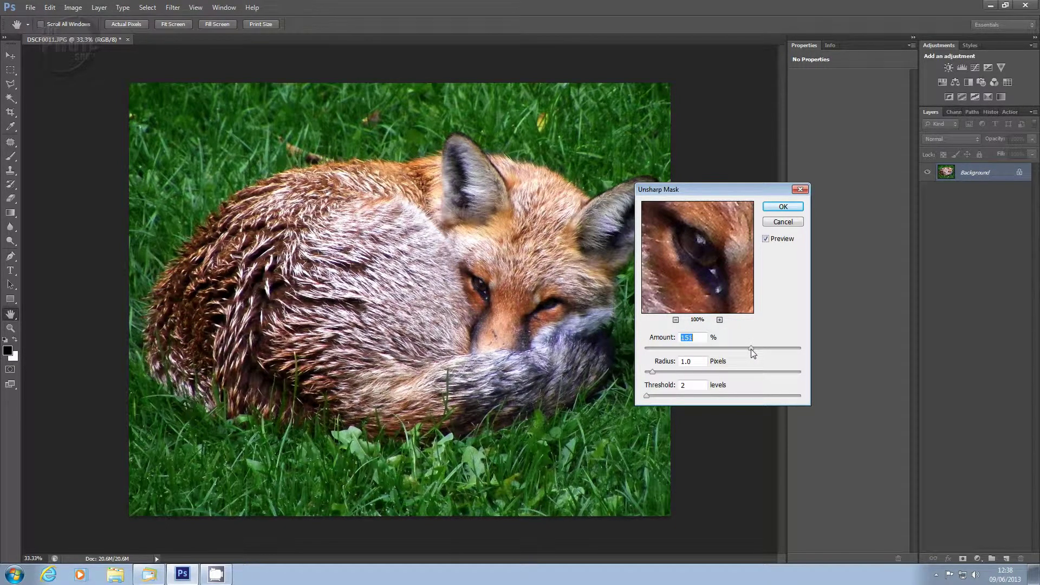
left_click_drag(753, 350, 753, 349)
left_click(783, 208)
key("c")
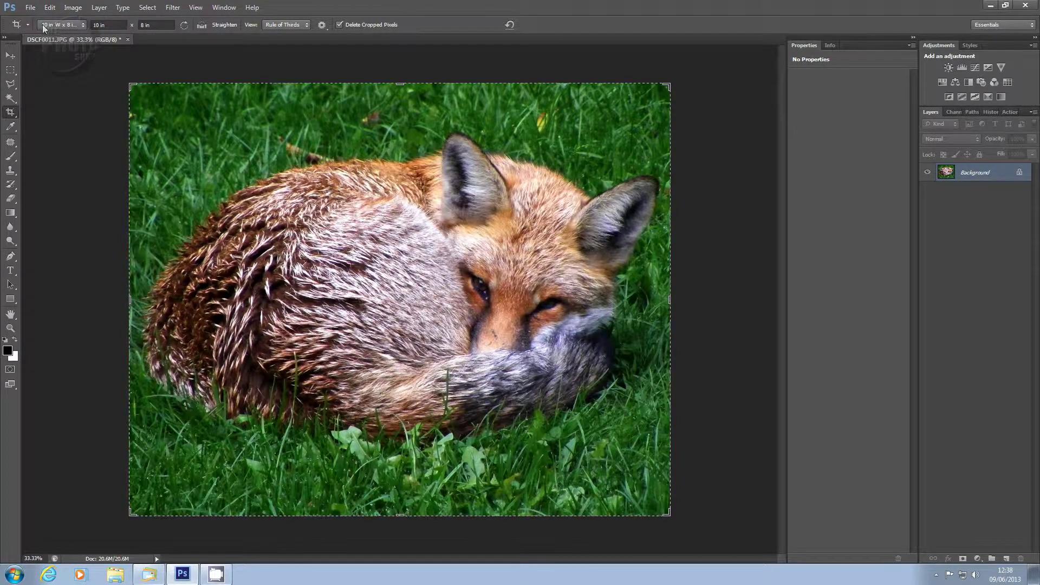
left_click(31, 9)
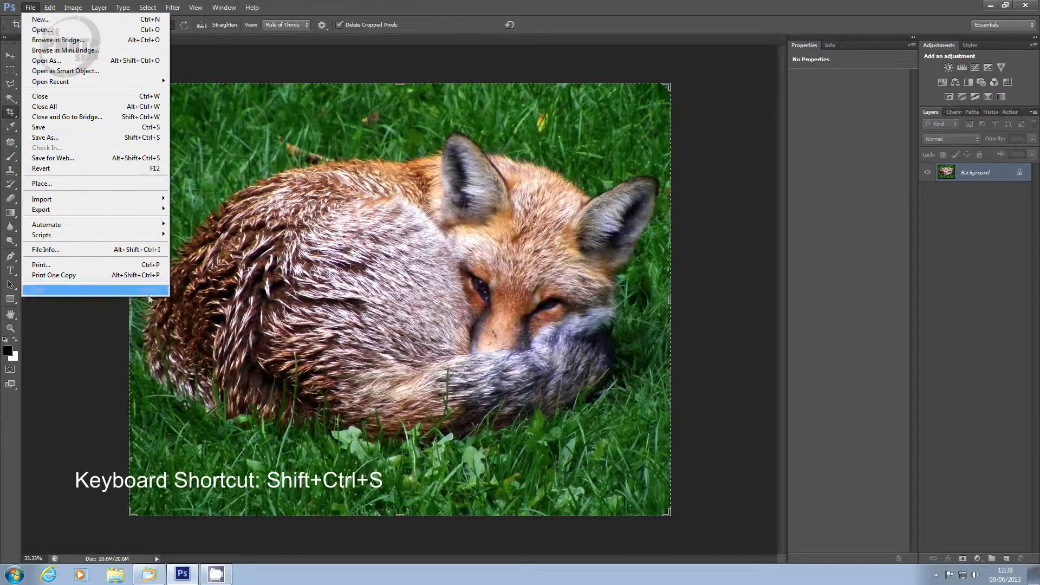
left_click(99, 380)
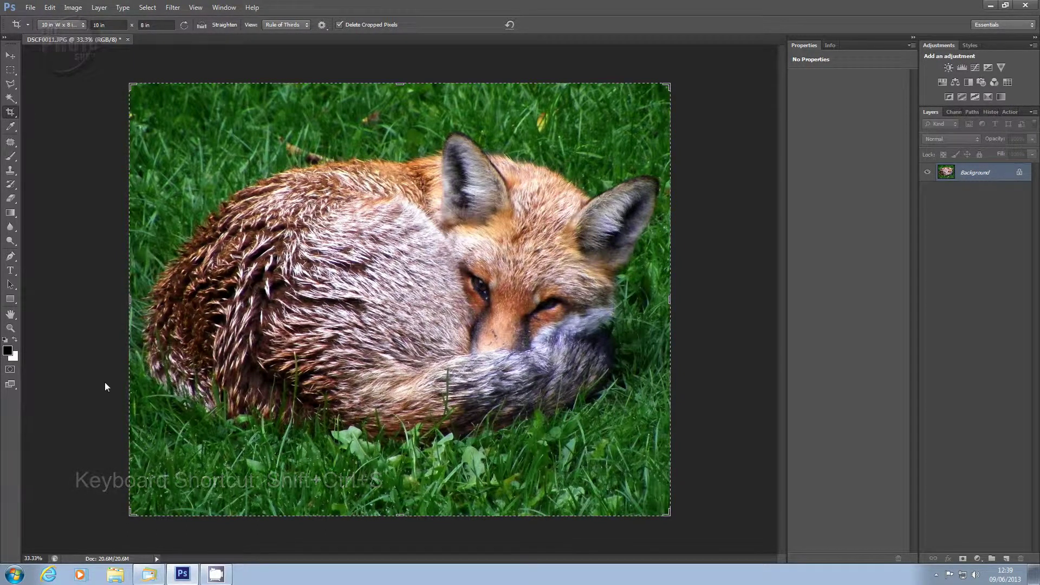
- Save as JPEG, replacing 'DSCF0' with 'Fox' so the file reads Fox 011
key("ctrl+shift+s")
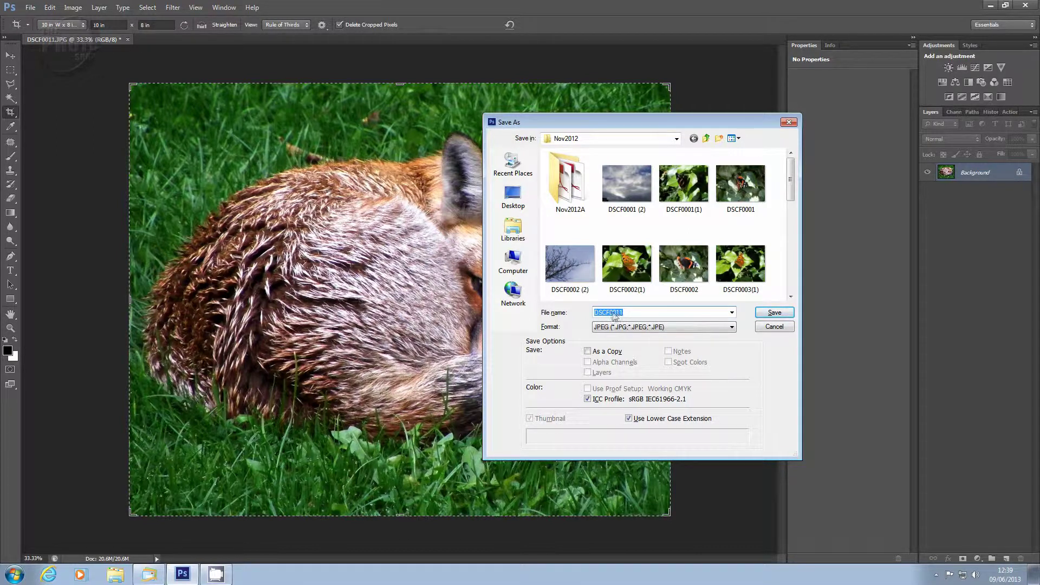
left_click_drag(613, 315, 587, 319)
type("Fox")
left_click(775, 314)
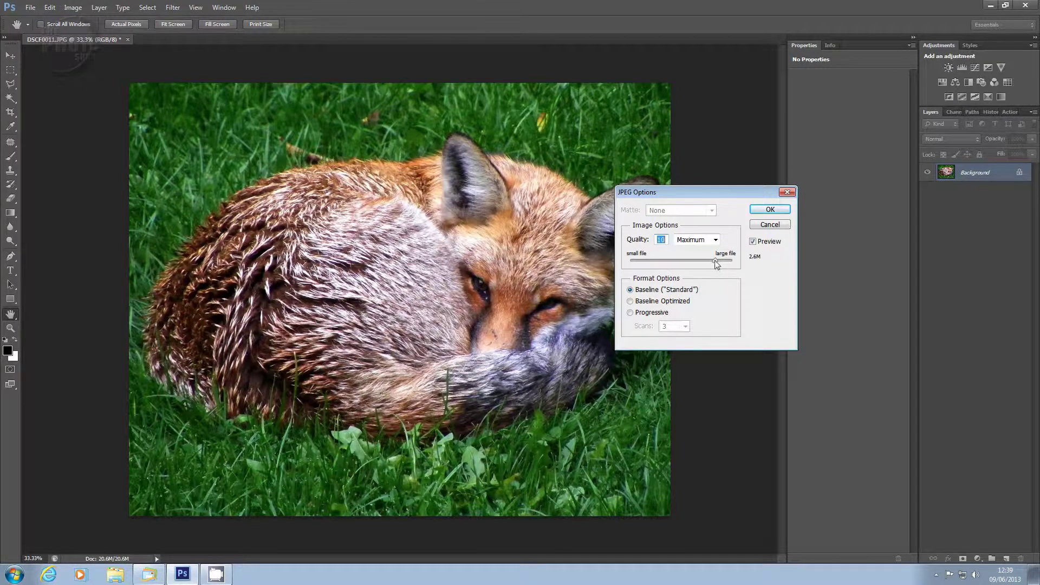
- Try JPEG quality values from 0 to 12, then settle on 10 (Maximum)
left_click_drag(715, 261, 631, 263)
left_click_drag(632, 263, 734, 263)
left_click_drag(733, 264, 716, 265)
- Accept the Maximum-quality JPEG options so the photo is saved as Fox 011.jpg
left_click(770, 211)
key("c")
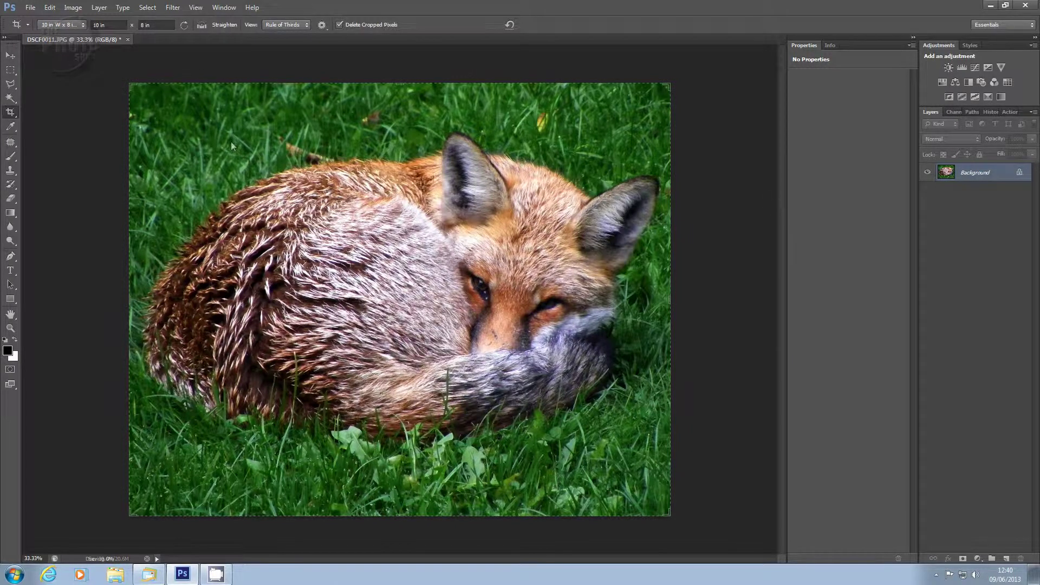